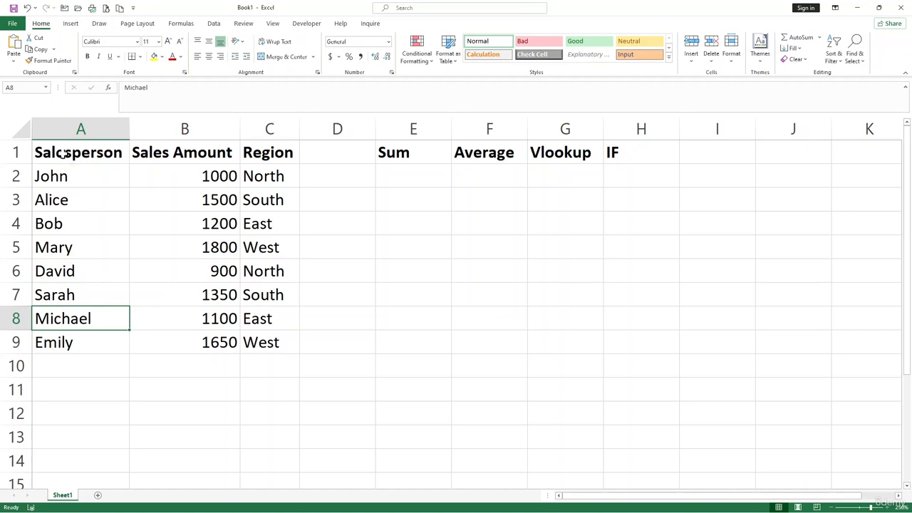
Examine the sales table in A1:C9, including its Sales Amount column
mouse_move(63, 155)
left_mouse_down()
mouse_move(131, 283)
mouse_move(271, 356)
left_mouse_up()
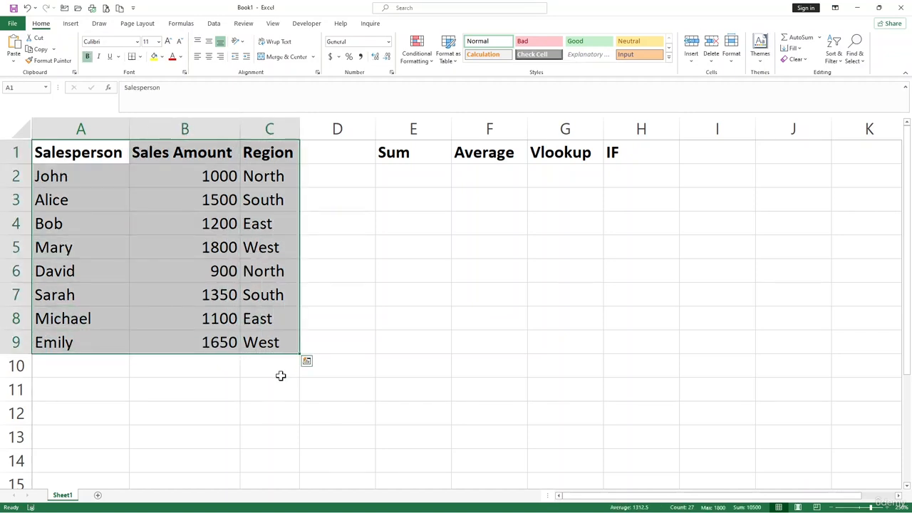
left_click(280, 371)
left_click_drag(74, 153, 255, 341)
left_click(270, 312)
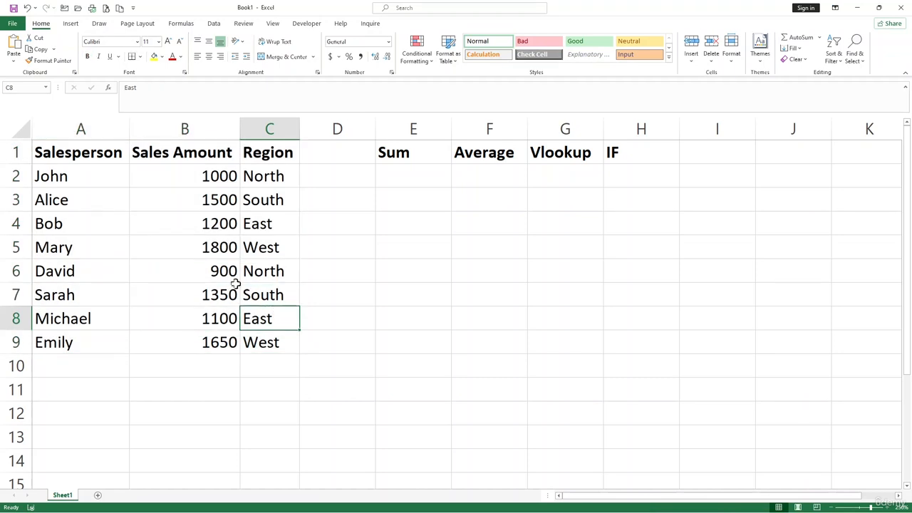
left_click_drag(191, 150, 173, 366)
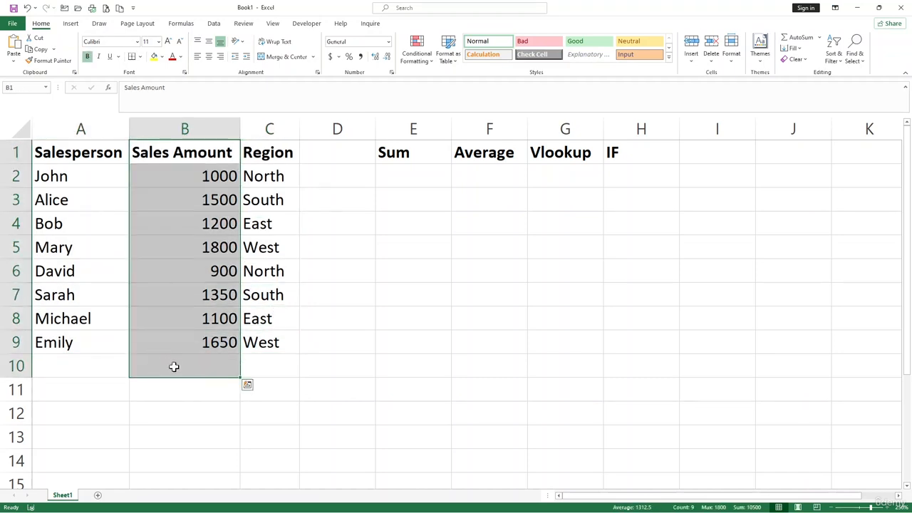
left_click(175, 366)
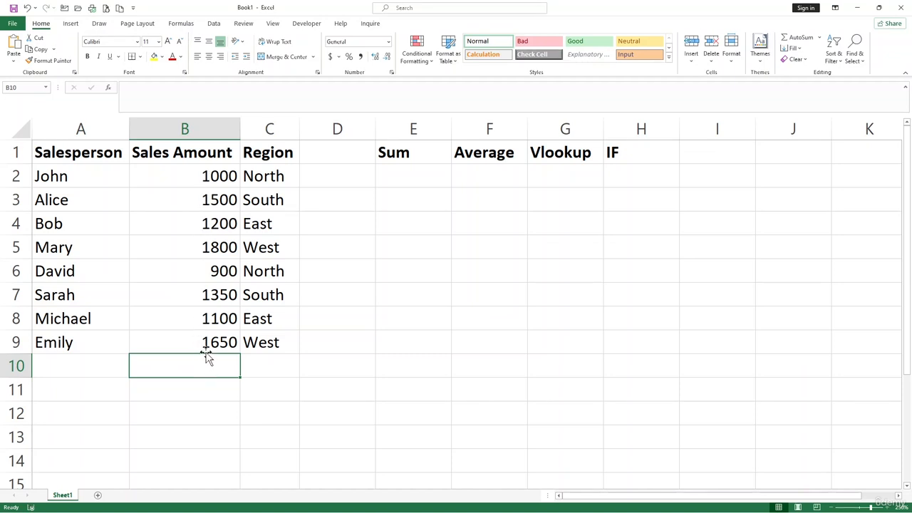
Enter the formula =SUM(B2:B9) in cell E2 to total the sales amounts
left_click(422, 173)
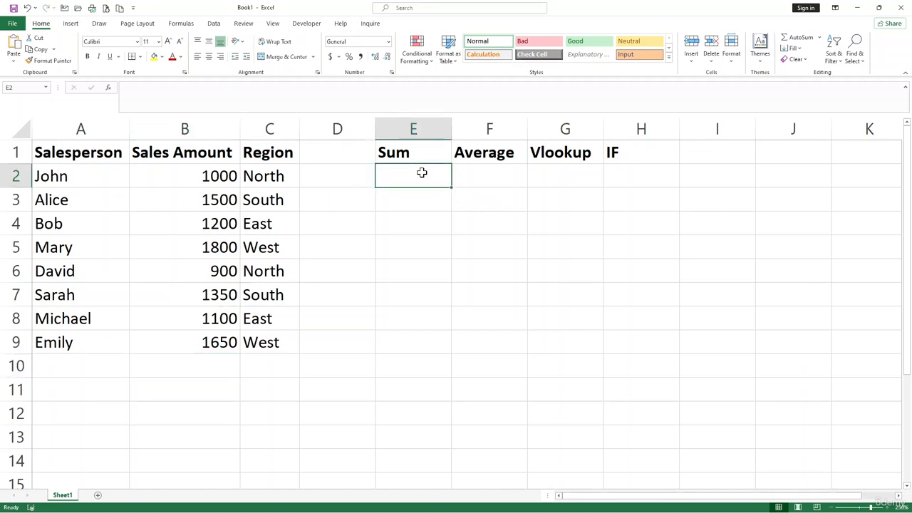
type("=")
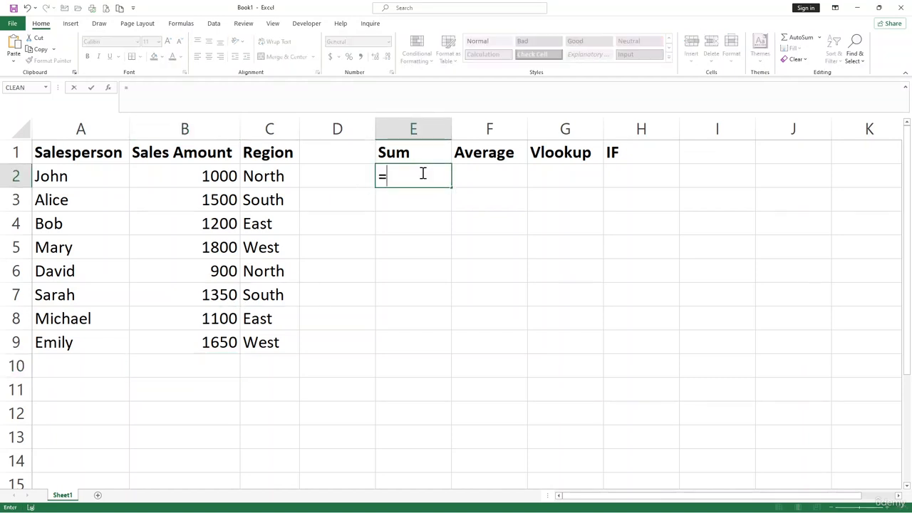
type("sum")
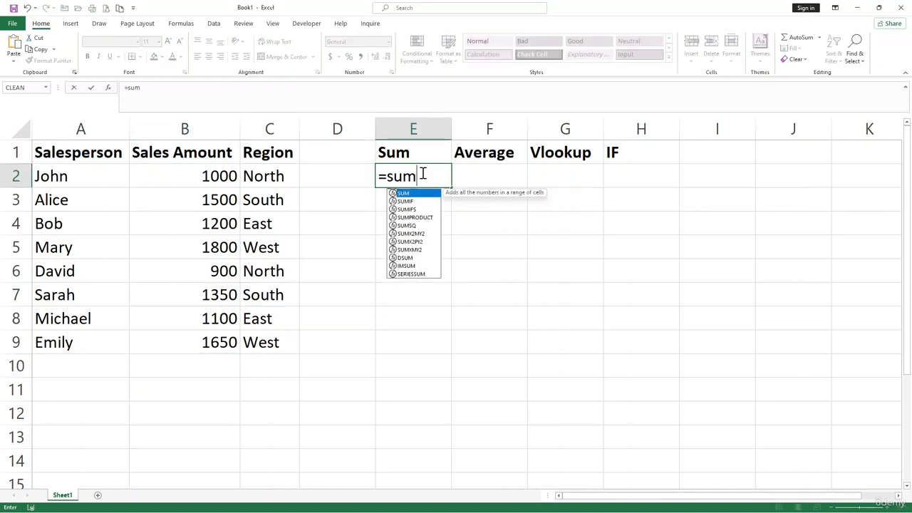
key("Tab")
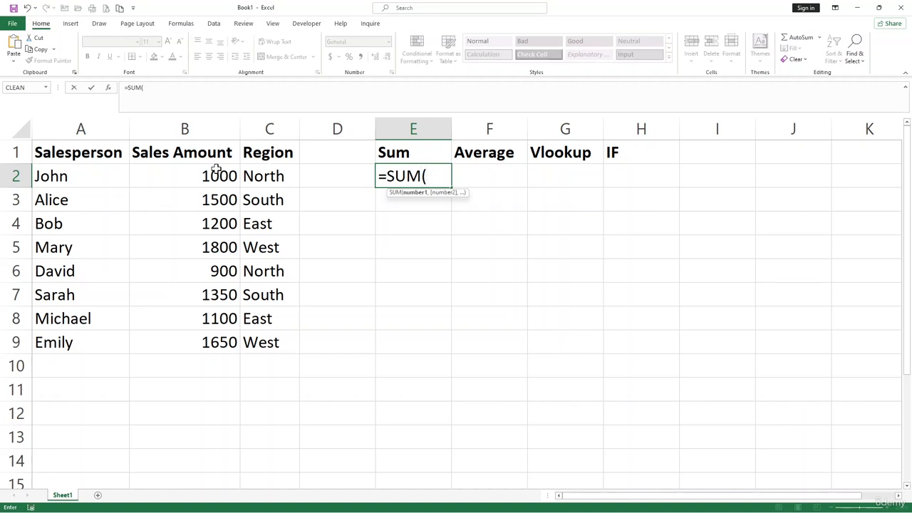
left_click_drag(191, 172, 190, 332)
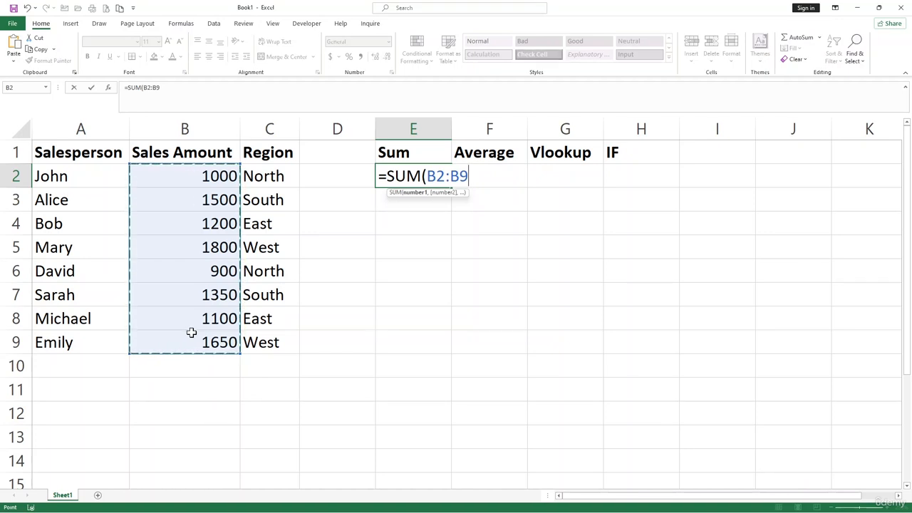
type(")")
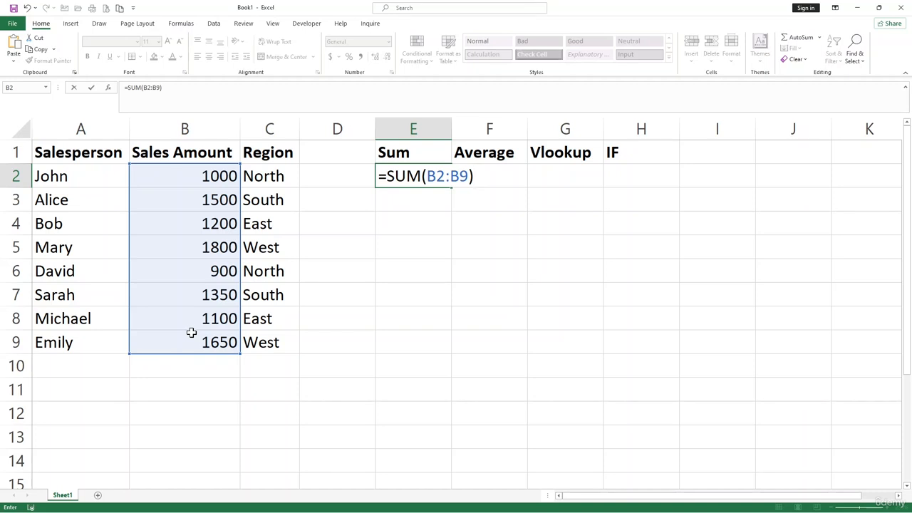
key("Return")
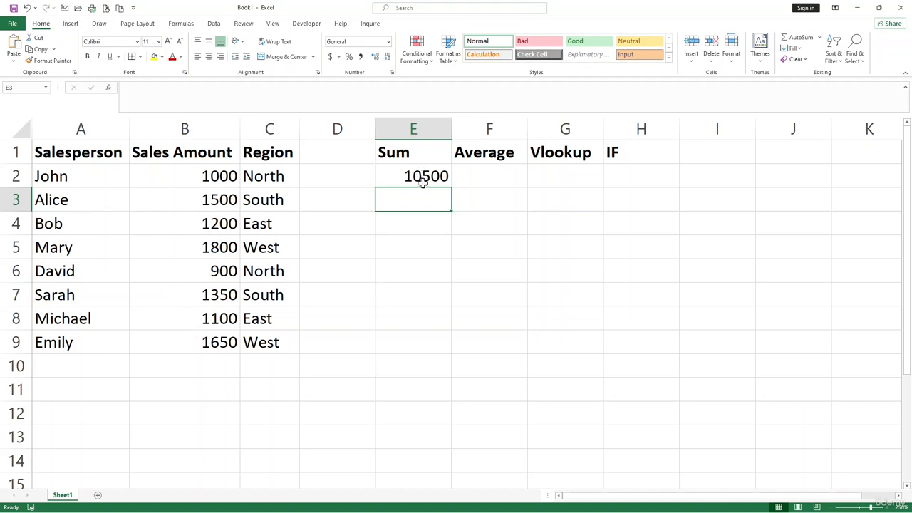
left_click(420, 239)
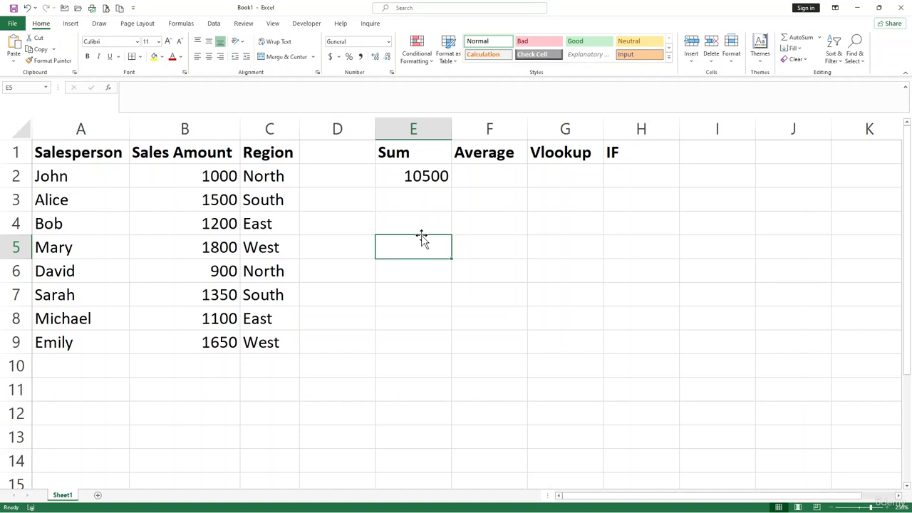
Enter the formula =AVERAGE(B2:B9) in cell F2 to average the sales amounts
left_click(492, 183)
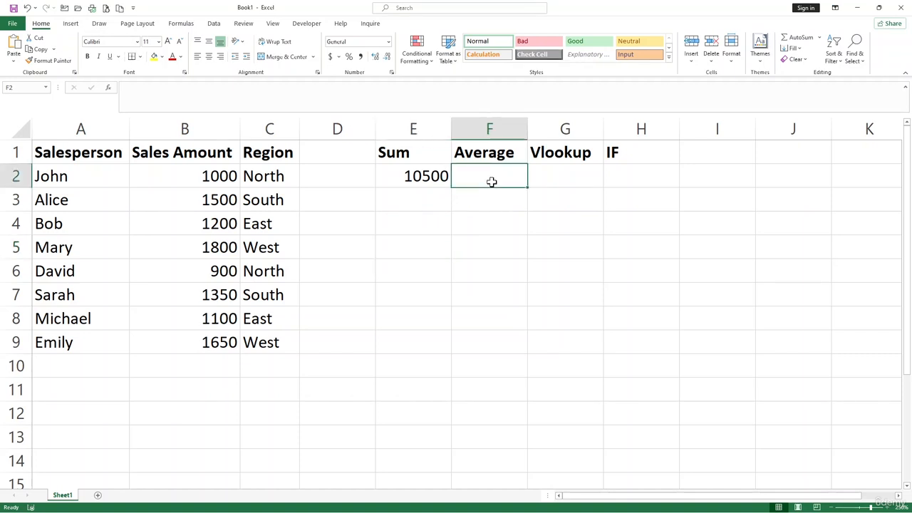
double_click(492, 182)
type("=")
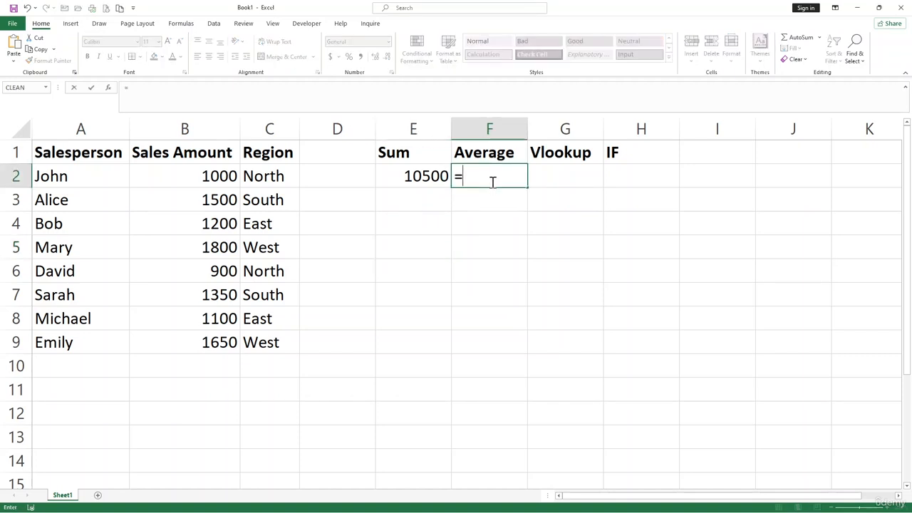
type("avewr")
key("BackSpace")
key("BackSpace")
type("r")
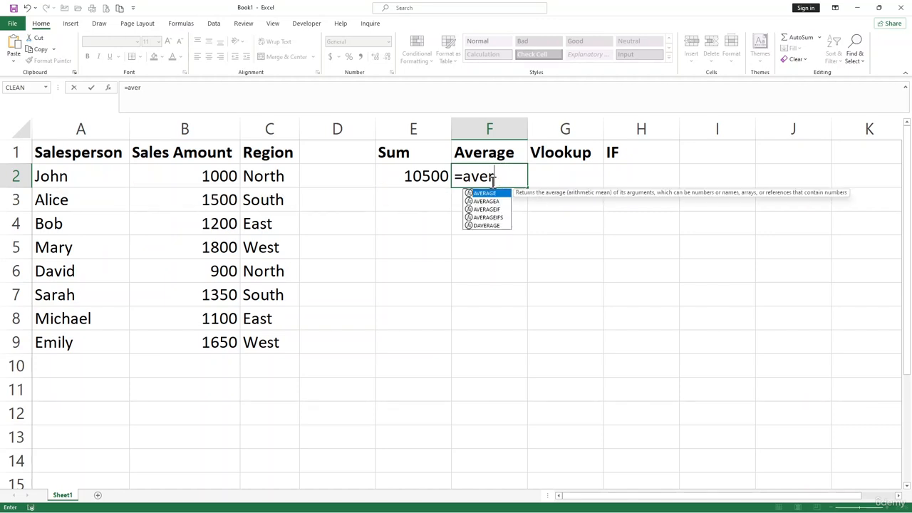
key("Tab")
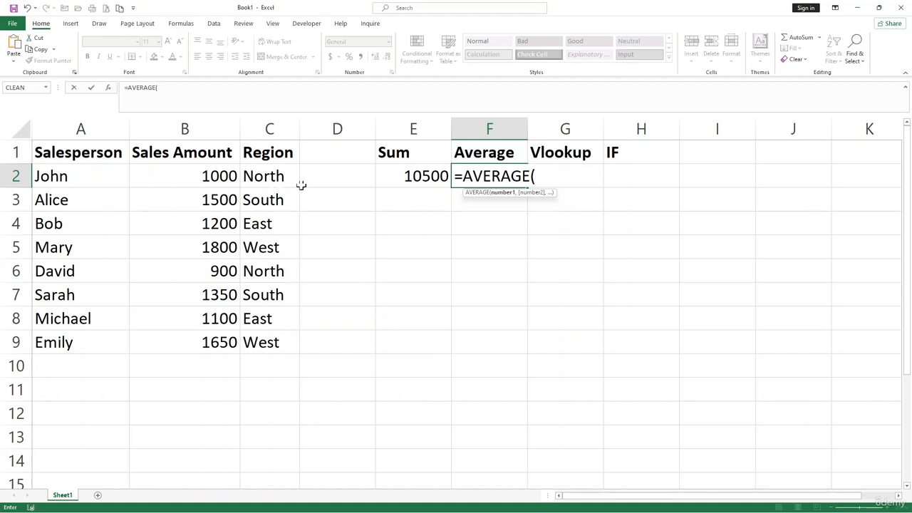
left_click_drag(187, 183, 189, 340)
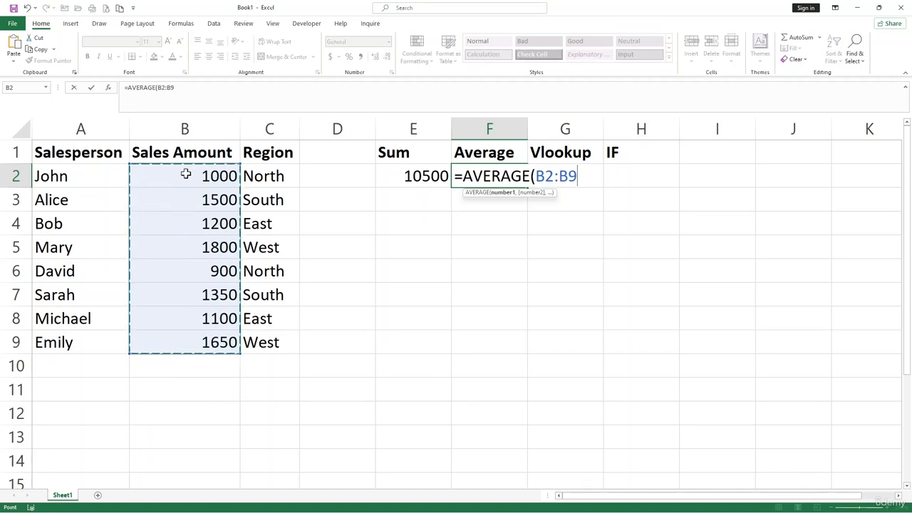
type(")")
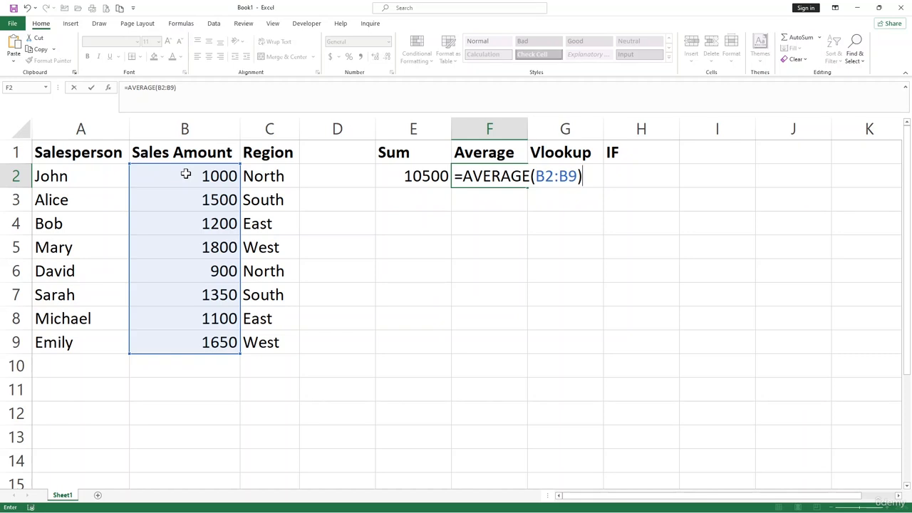
key("Return")
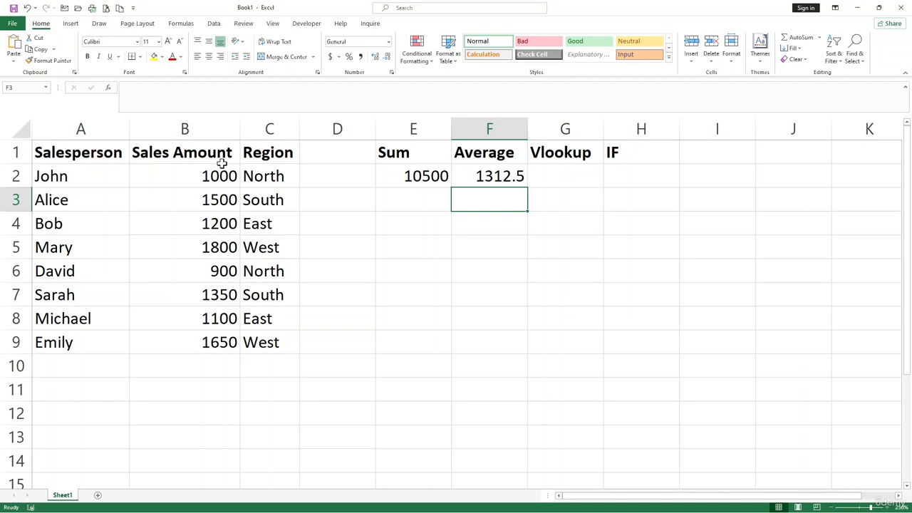
left_click(516, 215)
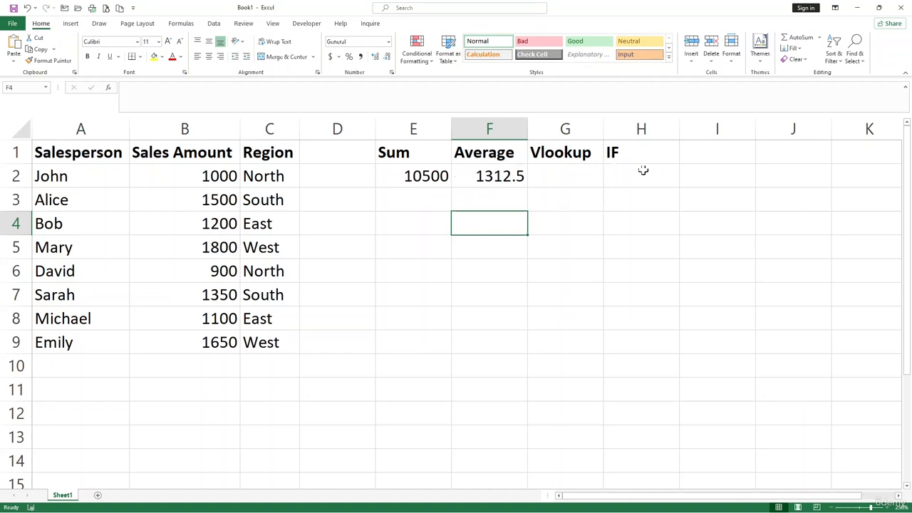
Enter the formula =IF(B2>=1200,"Achived","Progress") in cell H2
left_click(621, 174)
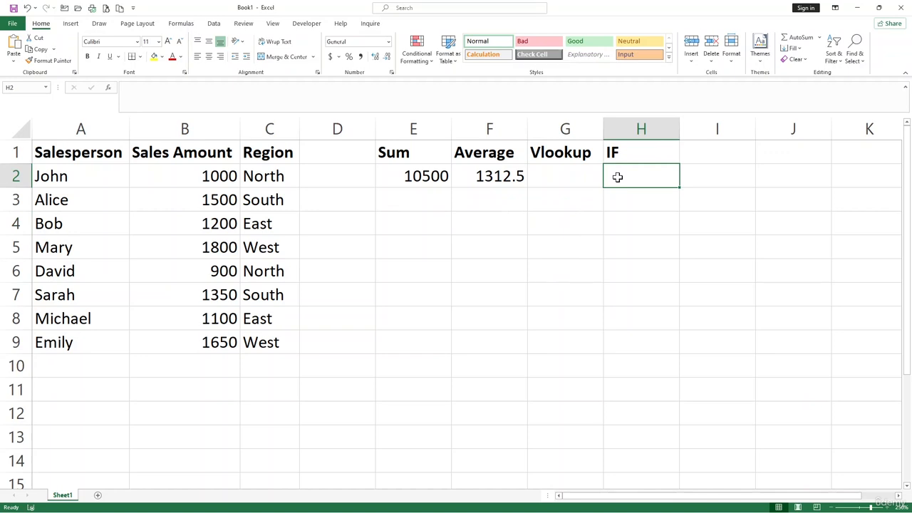
type("=I")
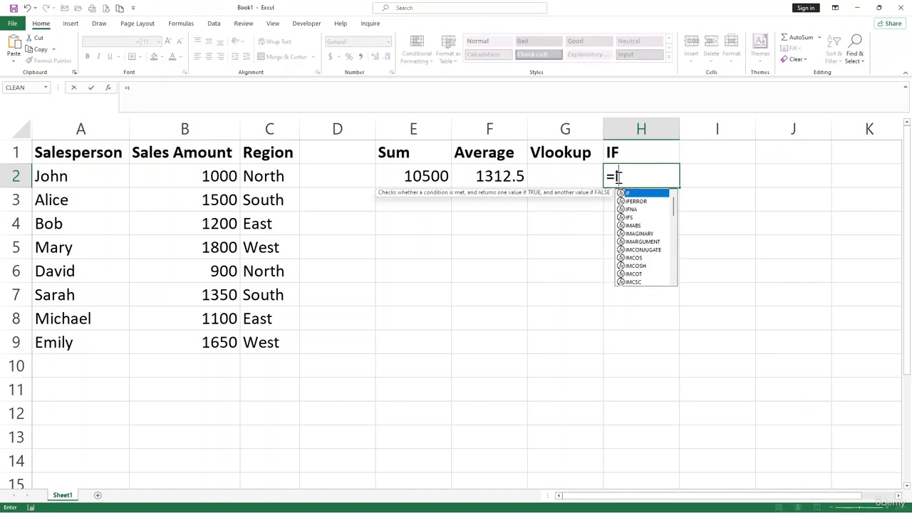
type("F(")
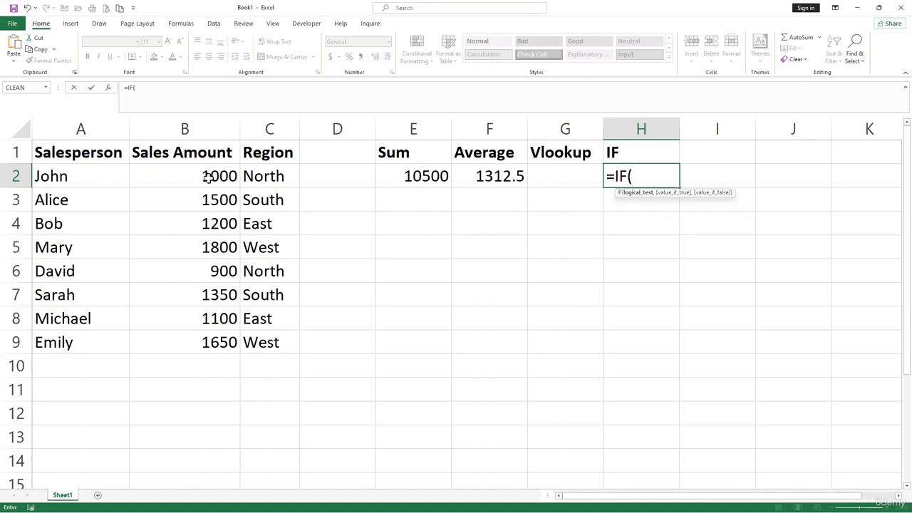
left_click(211, 177)
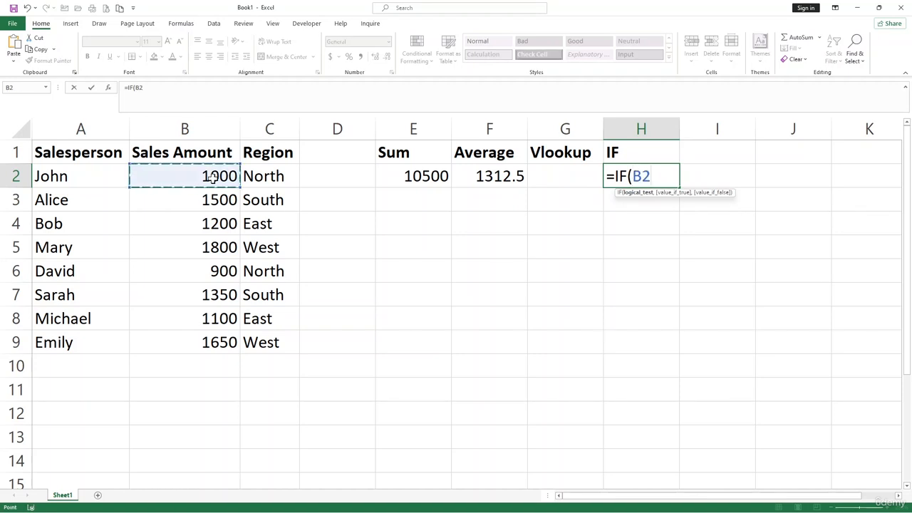
type(">")
type("=1200,\"")
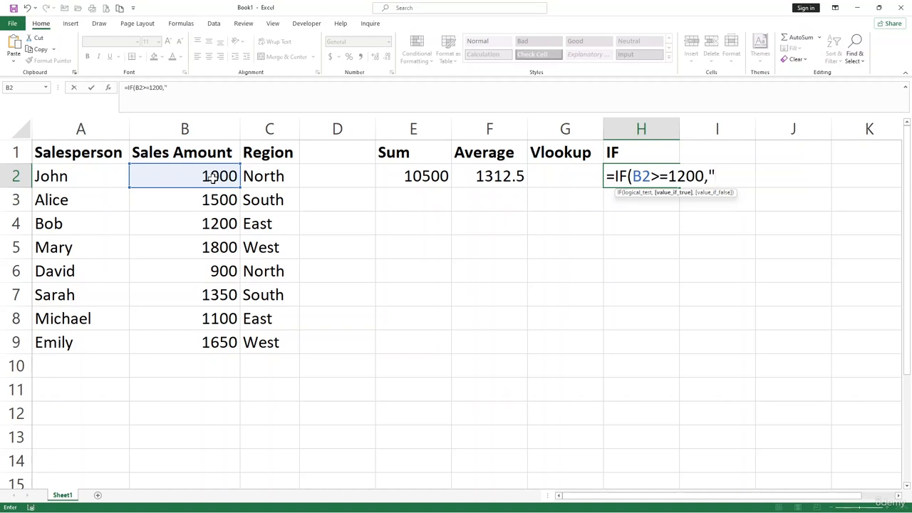
type("Achived")
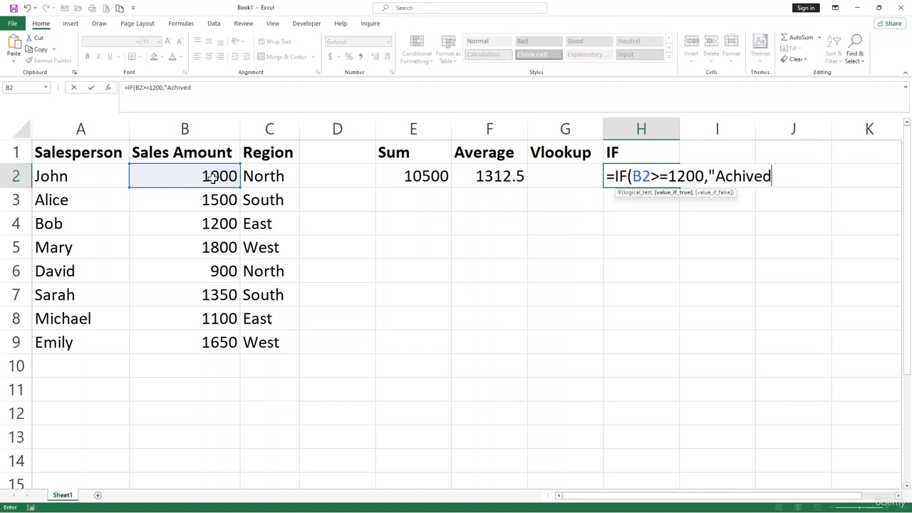
type("\",\"p")
key("BackSpace")
type("Prog")
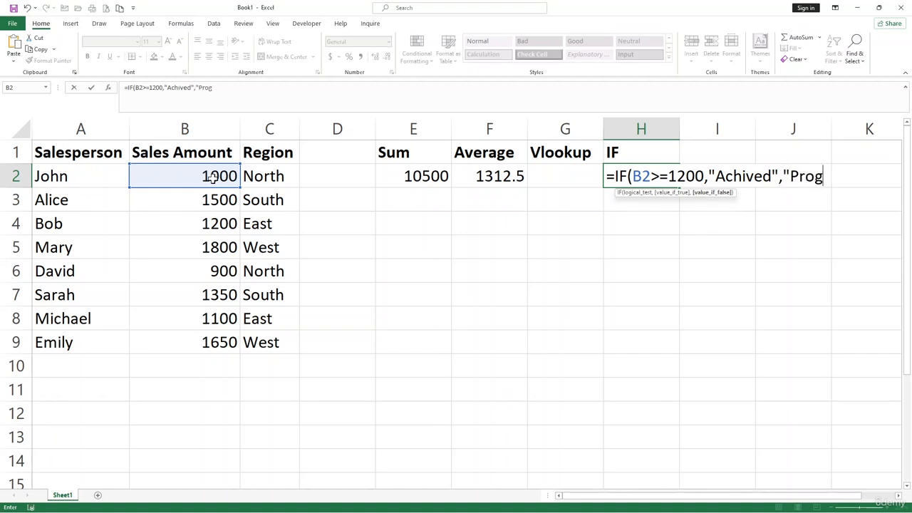
type("e")
key("BackSpace")
key("BackSpace")
type("gress\")")
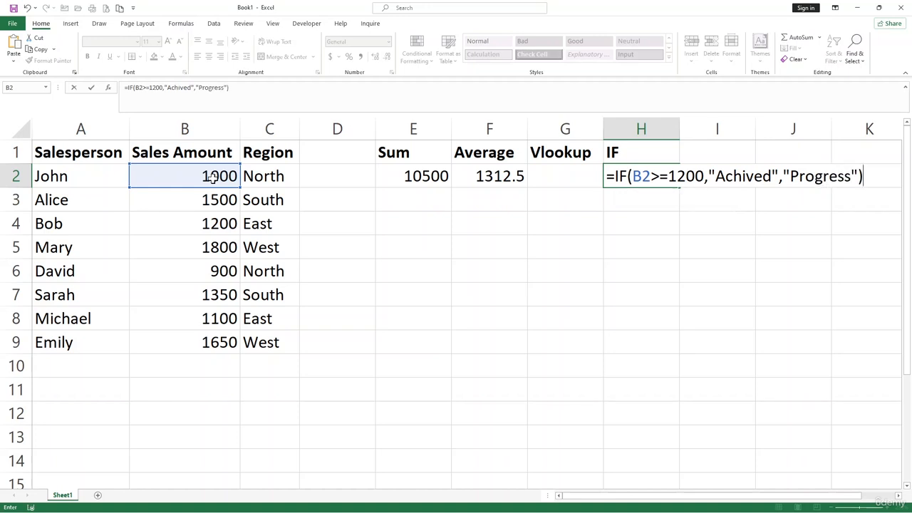
key("Return")
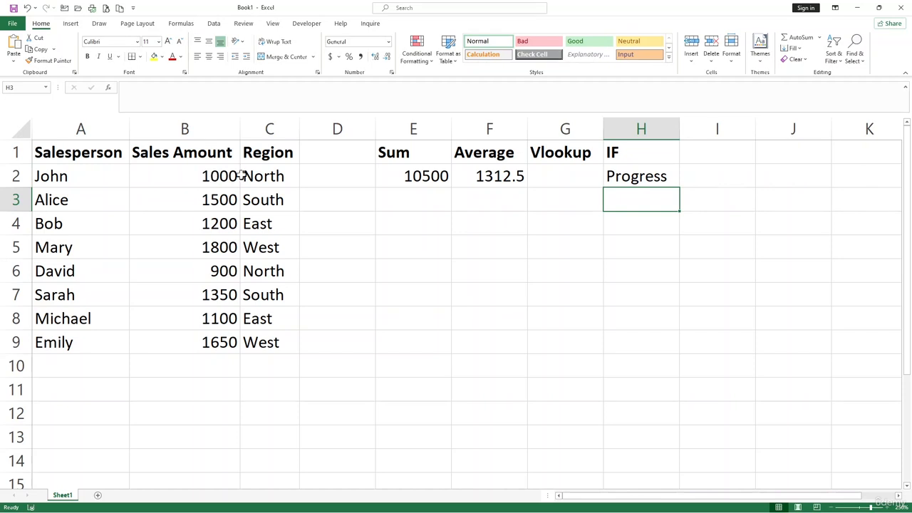
Fill the IF formula from H2 down through H9 and check the copied results
left_click(210, 176)
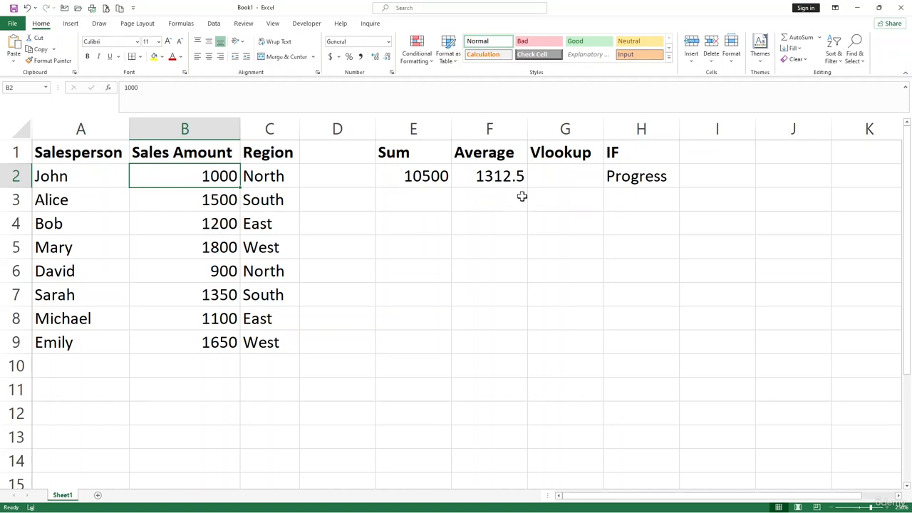
left_click(652, 182)
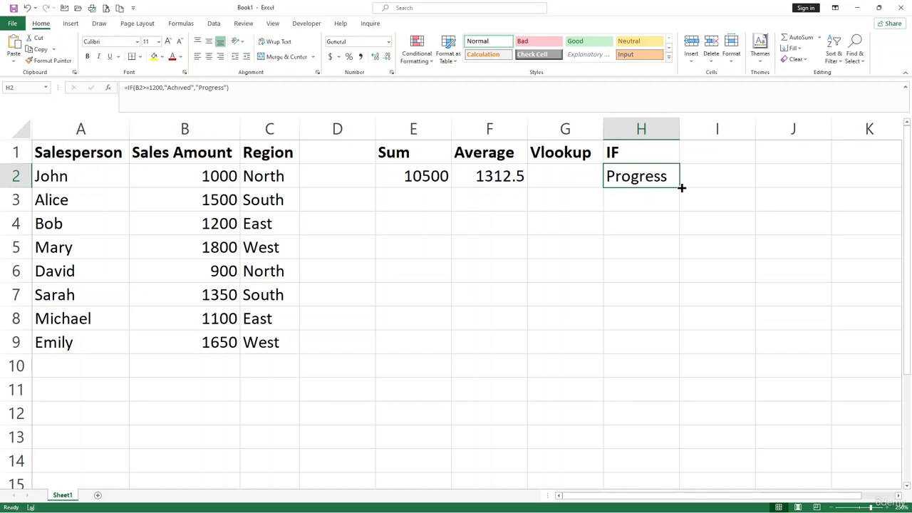
left_click_drag(679, 187, 685, 351)
left_click(631, 270)
left_click_drag(633, 202, 636, 340)
left_click(635, 202)
left_click(637, 265)
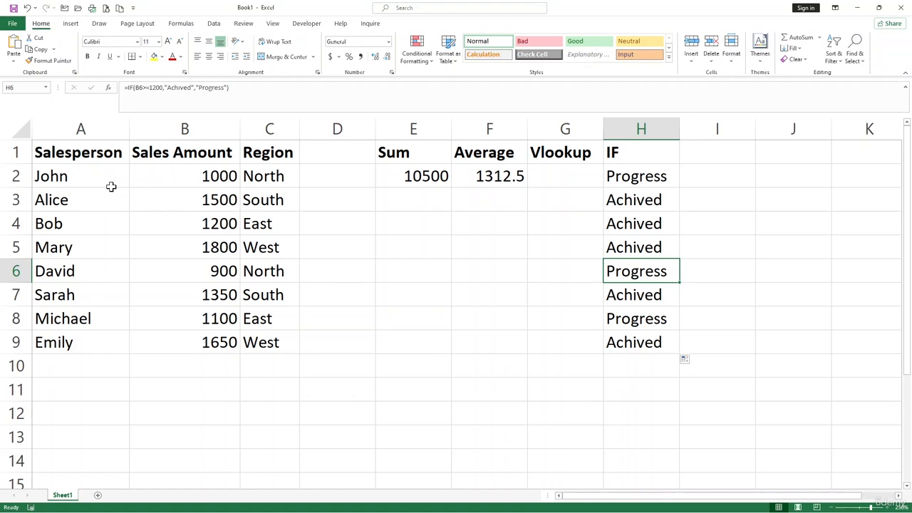
Review the Vlookup column's first cell and the sales amounts and salesperson names it can draw on
left_click(556, 184)
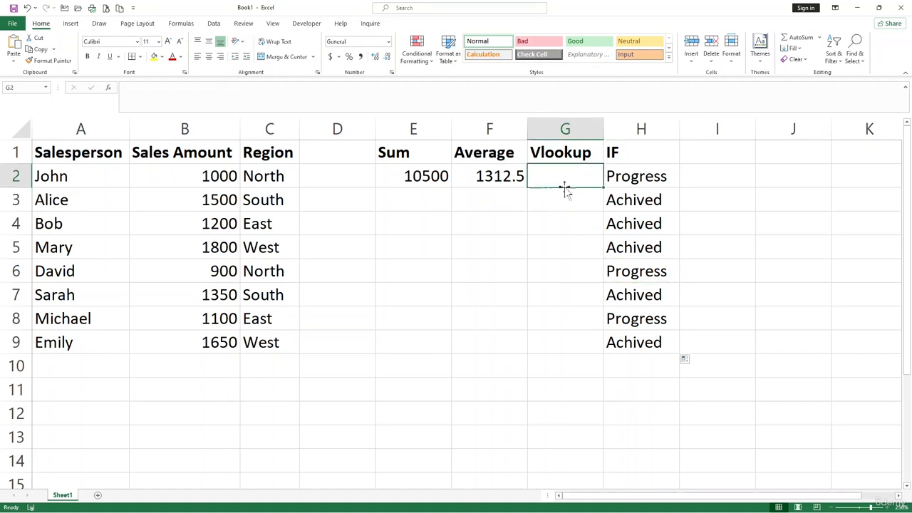
left_click_drag(211, 178, 204, 321)
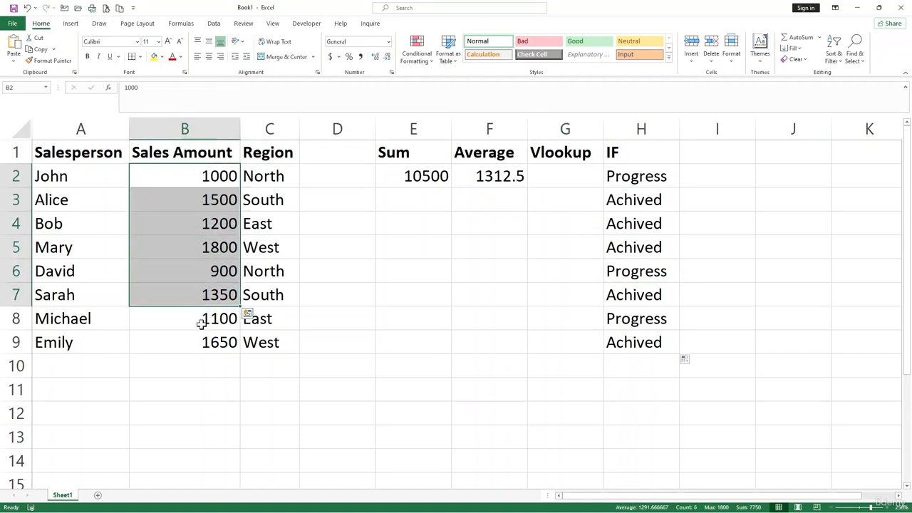
left_click(204, 322)
left_click(73, 249)
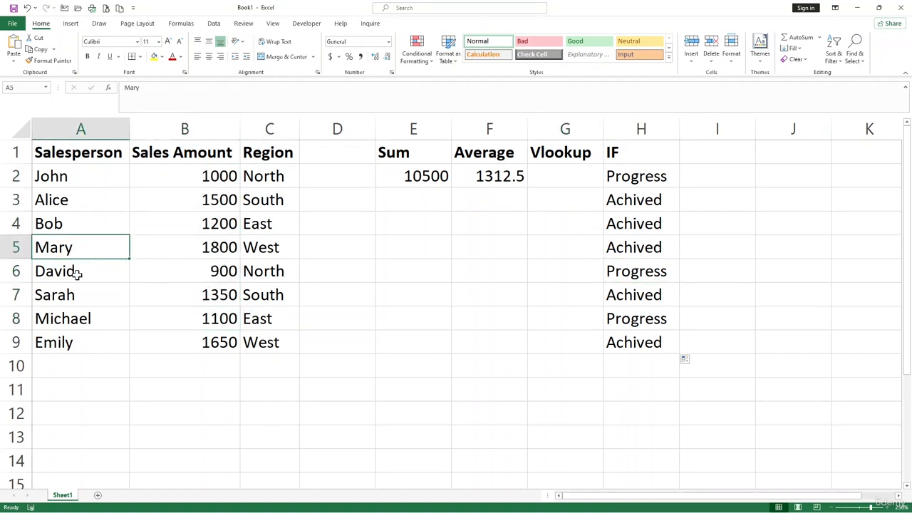
Enter a VLOOKUP formula in G2 with the quoted name from A6 as lookup value, table A1:C9, column 2 and FALSE, and compare with B6
left_click(76, 274)
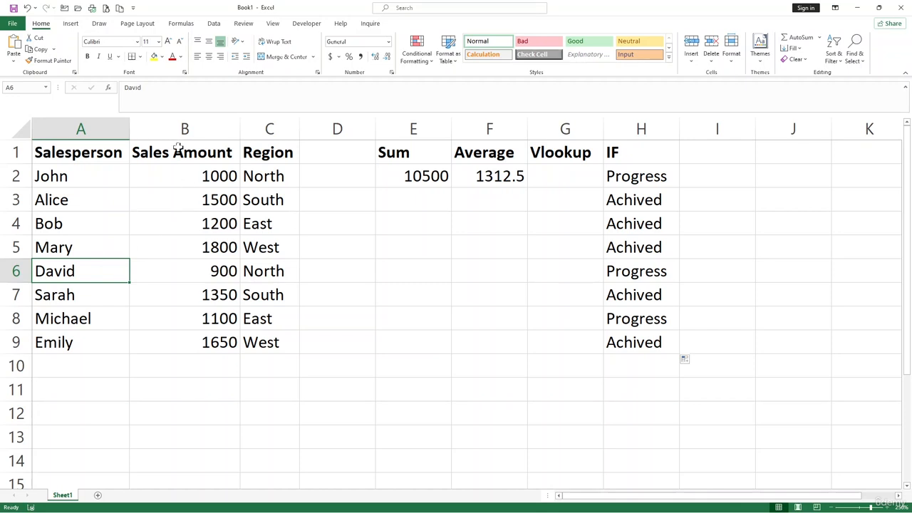
left_click(258, 278)
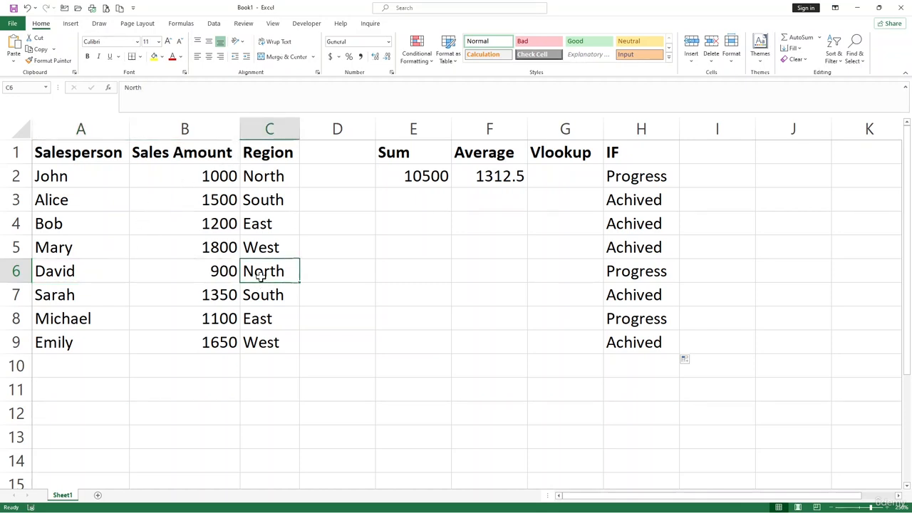
left_click(564, 171)
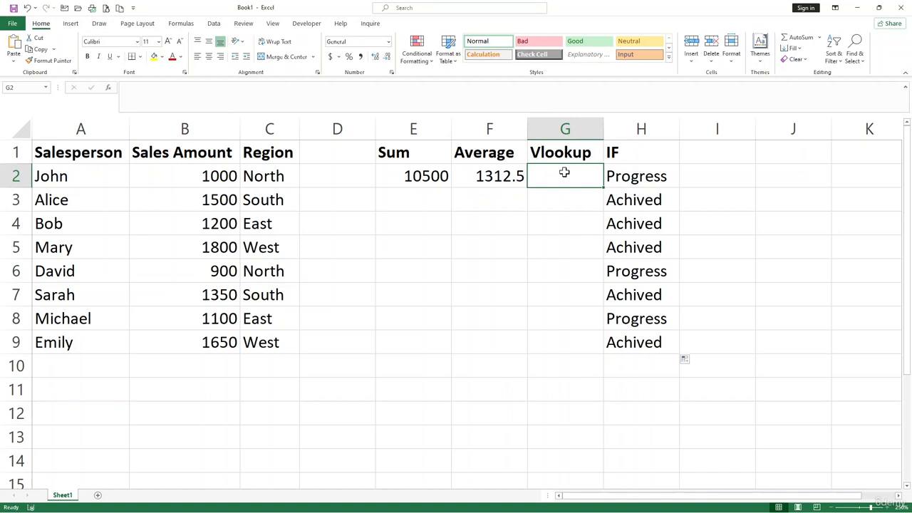
type("=vlo")
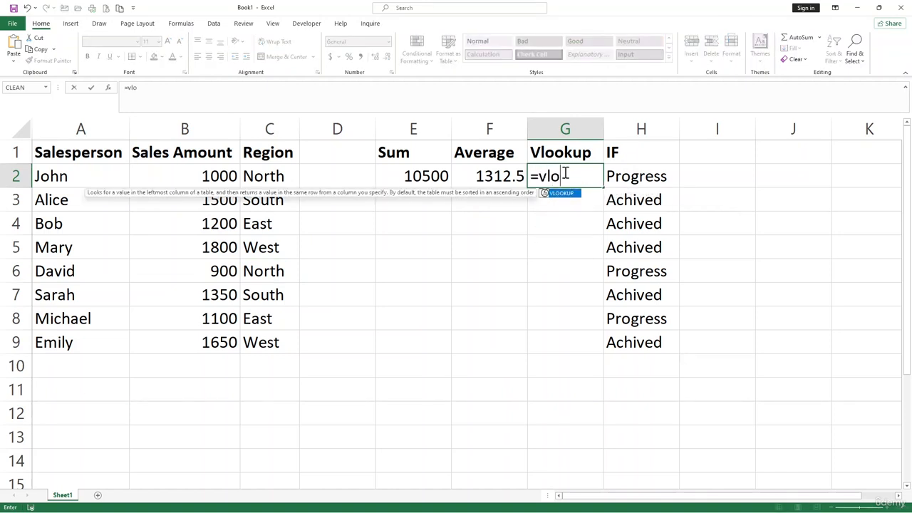
key("Tab")
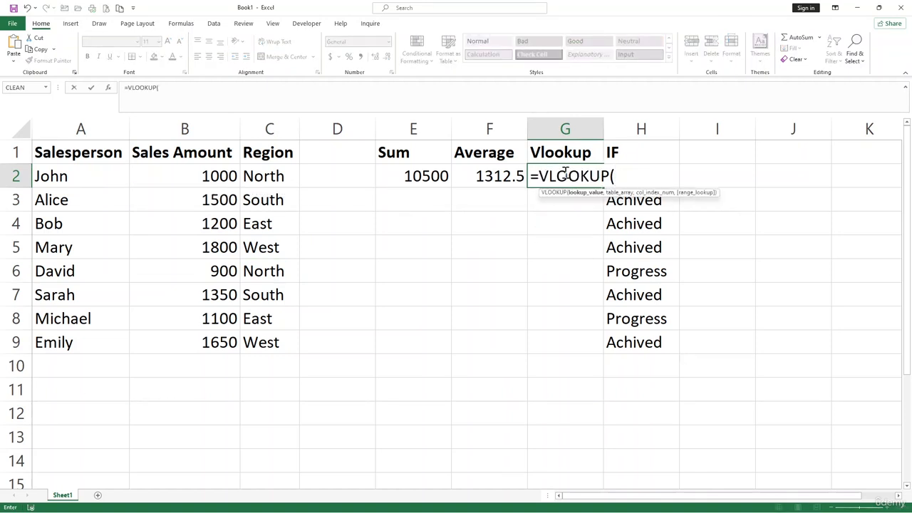
type("\"David\",")
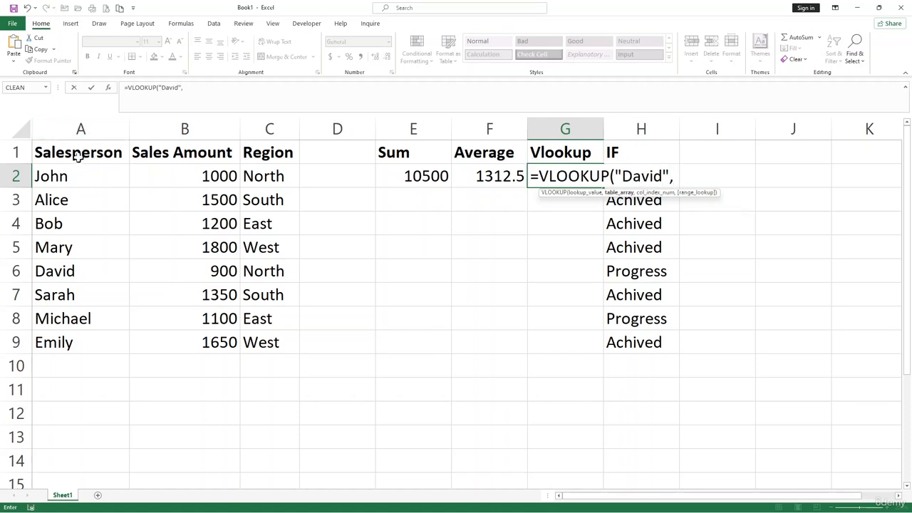
left_click_drag(76, 156, 258, 339)
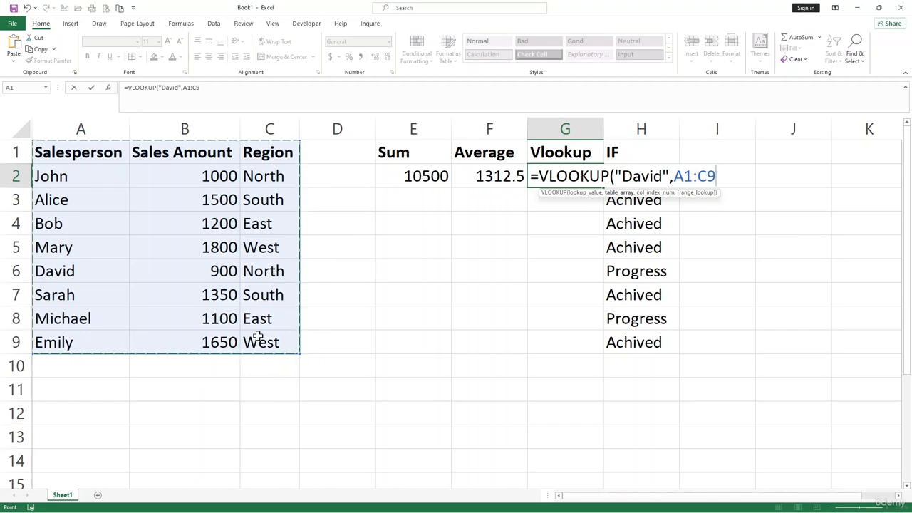
type(",2")
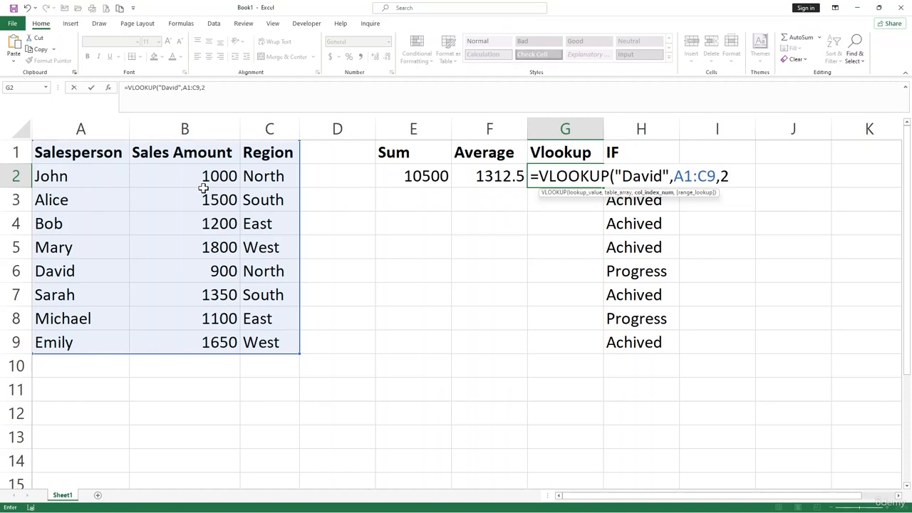
type(",")
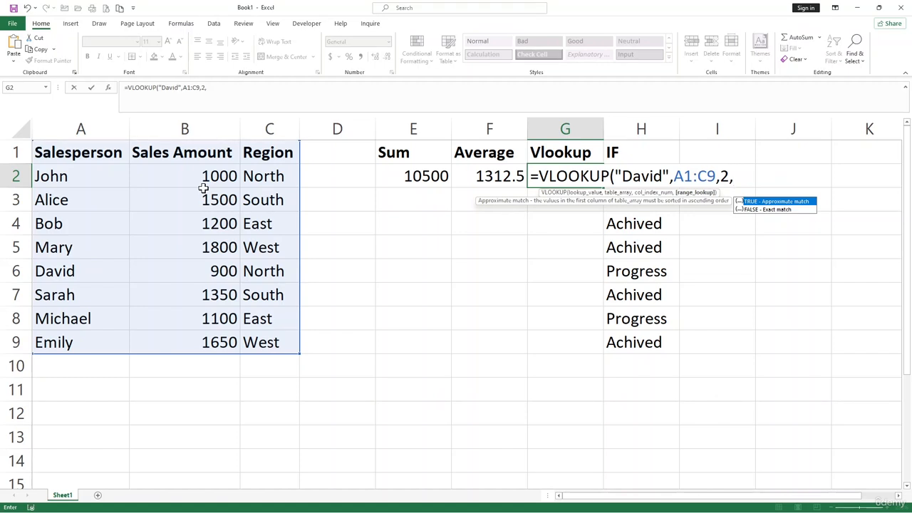
type("false)")
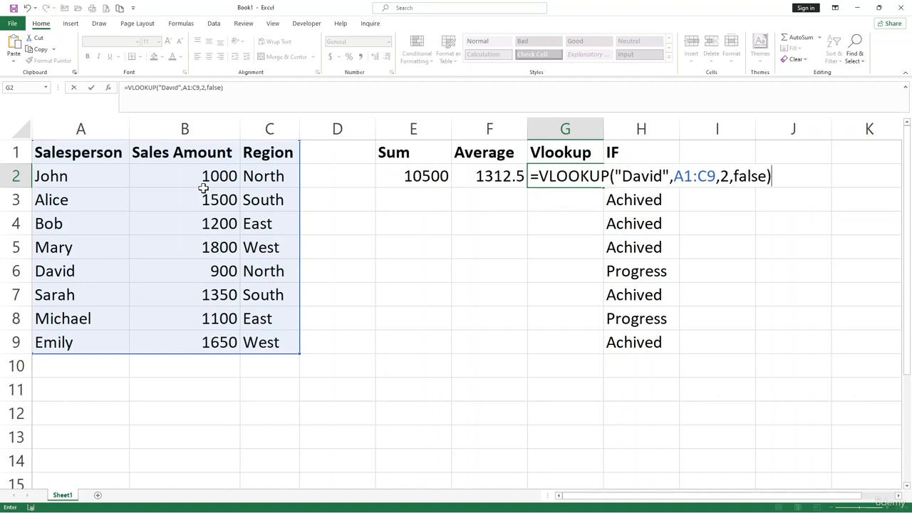
key("Return")
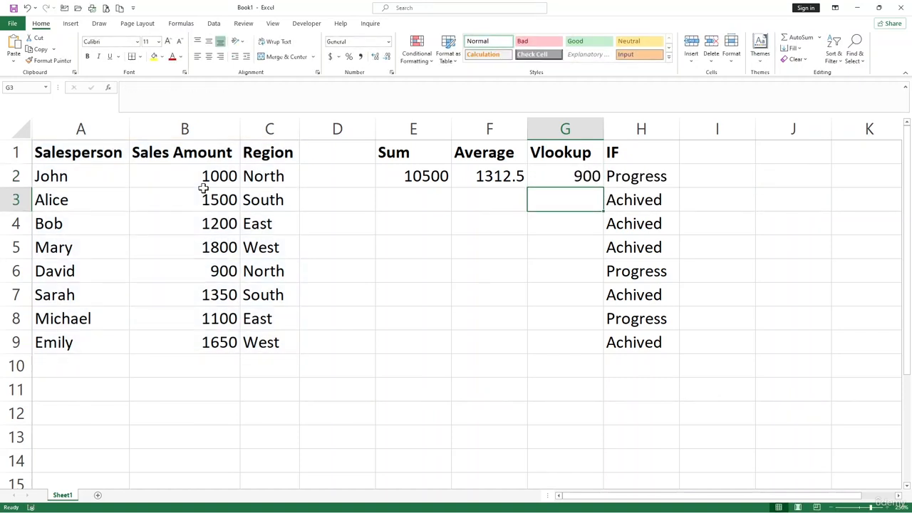
left_click(203, 271)
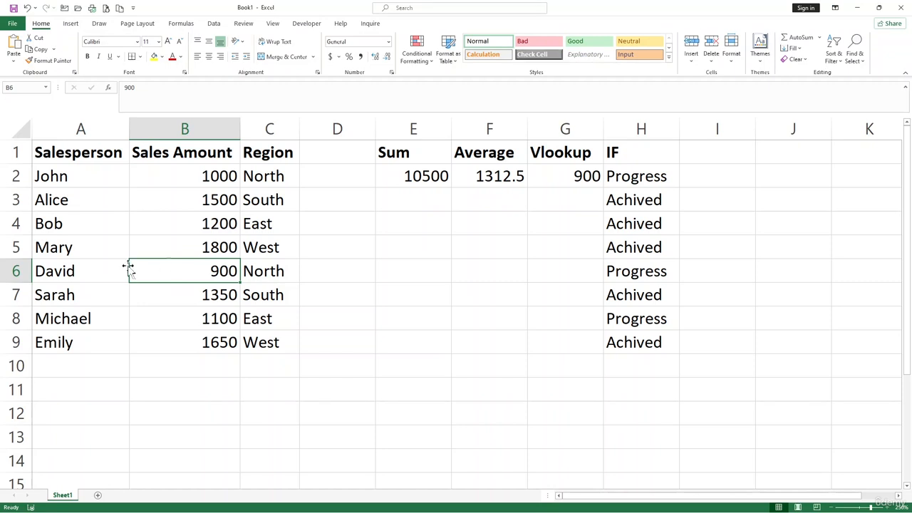
Enter the heading "Name" in cell J1
left_click(749, 154)
left_click(780, 155)
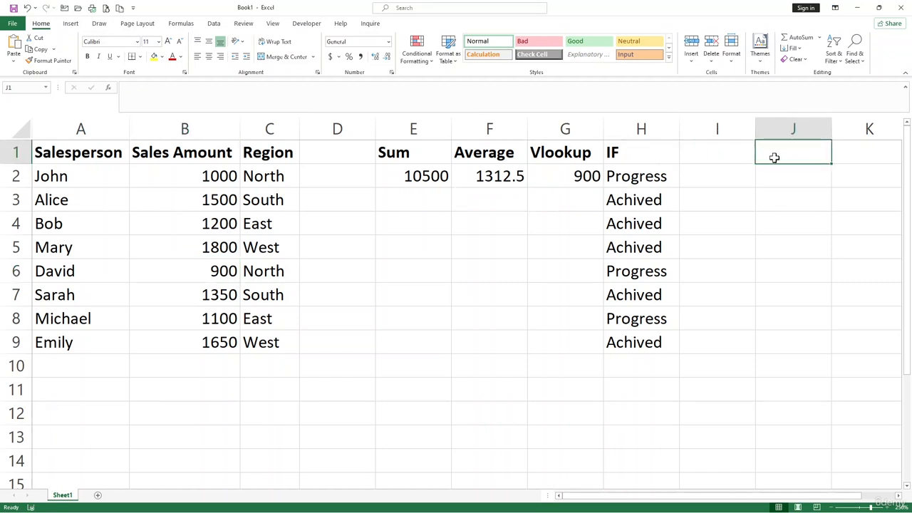
type("Name")
Add a List data validation to cell J2 with the salesperson names in =$A$2:$A$9 as its source
left_click(802, 168)
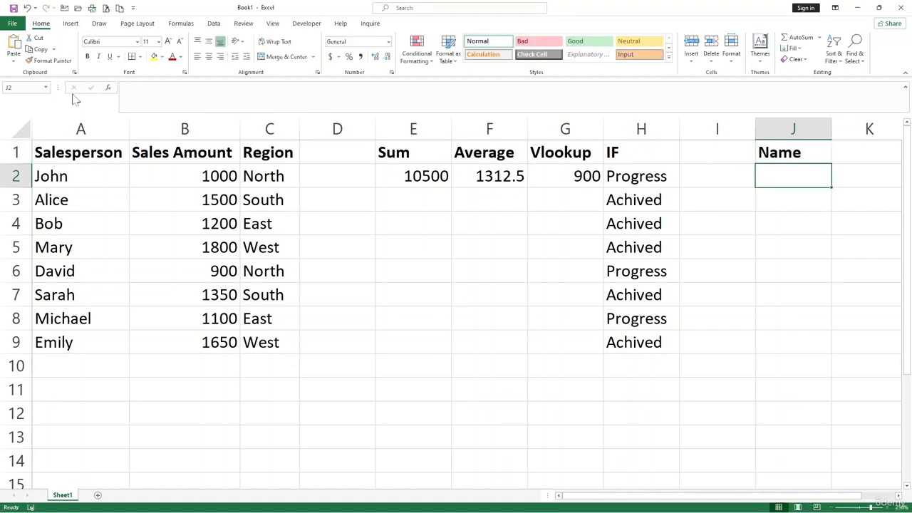
left_click(214, 24)
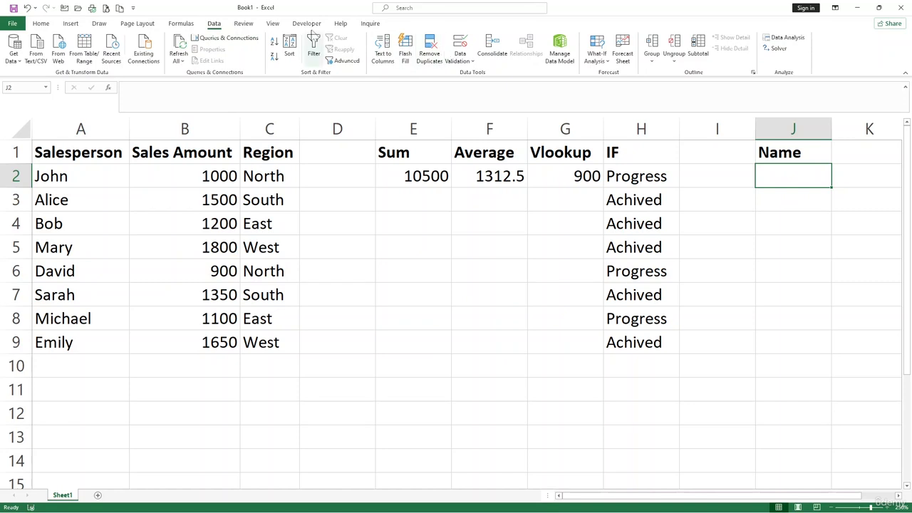
left_click(459, 59)
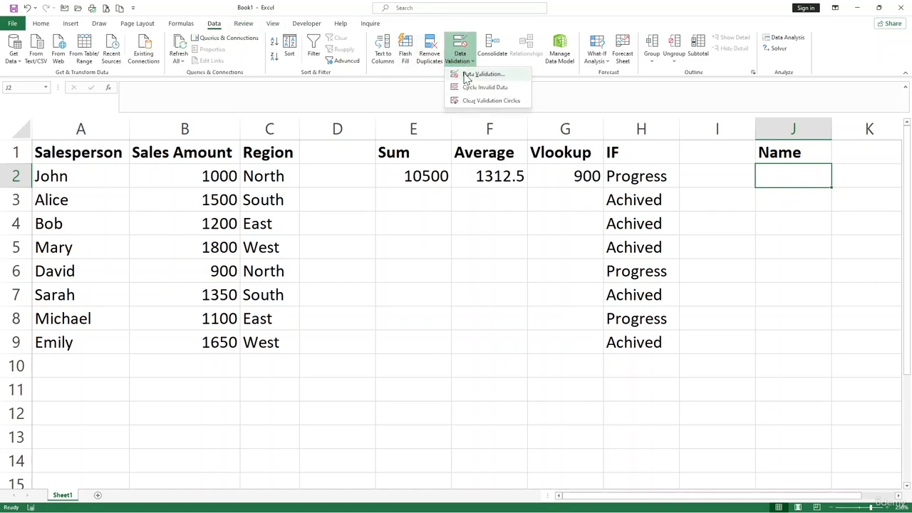
left_click(472, 74)
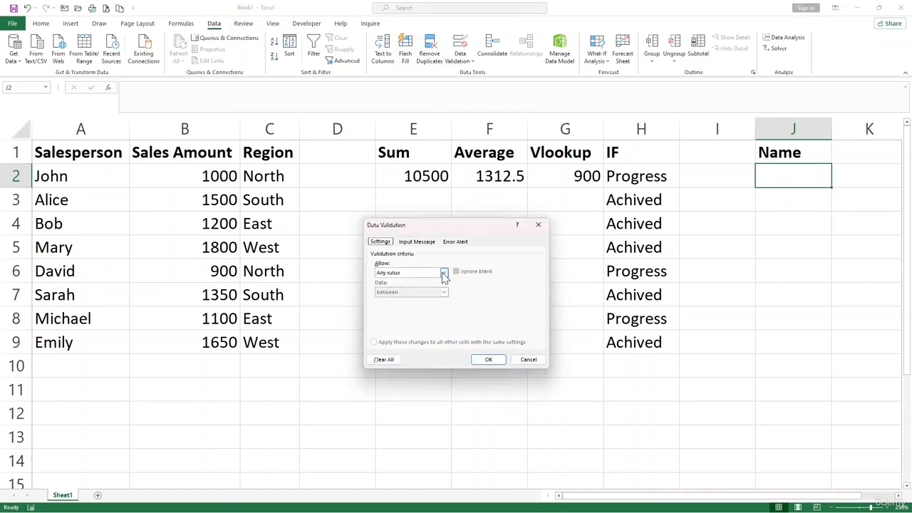
left_click(443, 273)
left_click(413, 300)
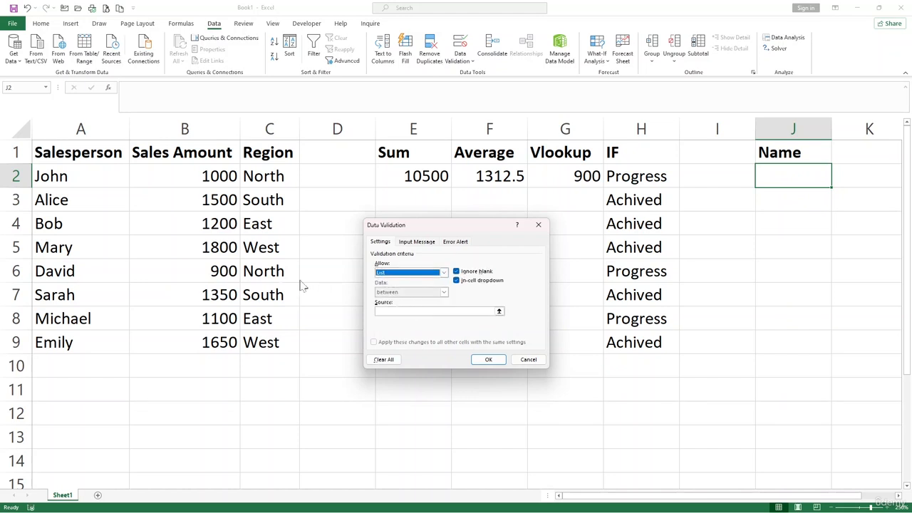
left_click(413, 312)
left_click(80, 177)
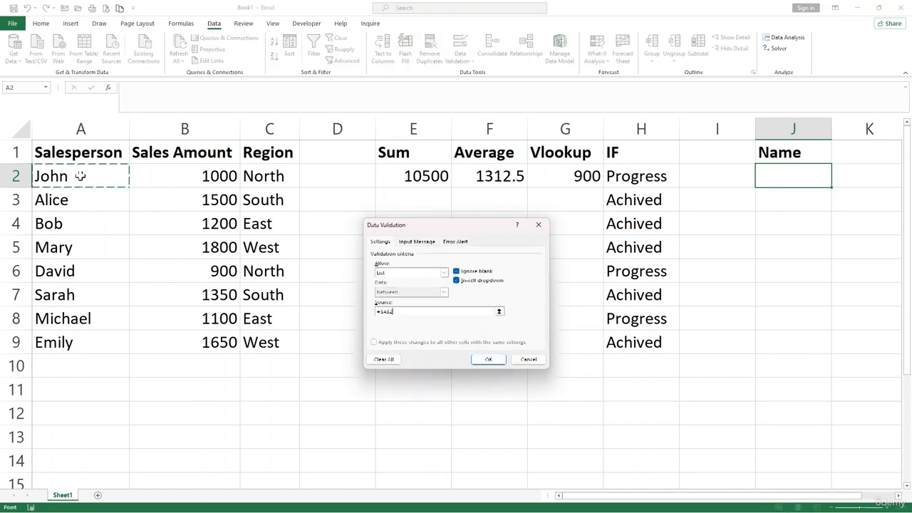
left_click_drag(80, 177, 95, 342)
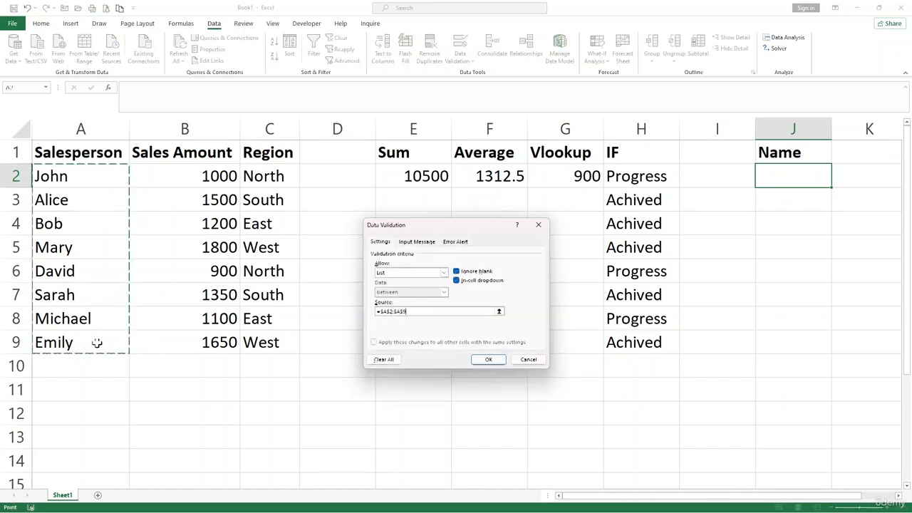
left_click(489, 359)
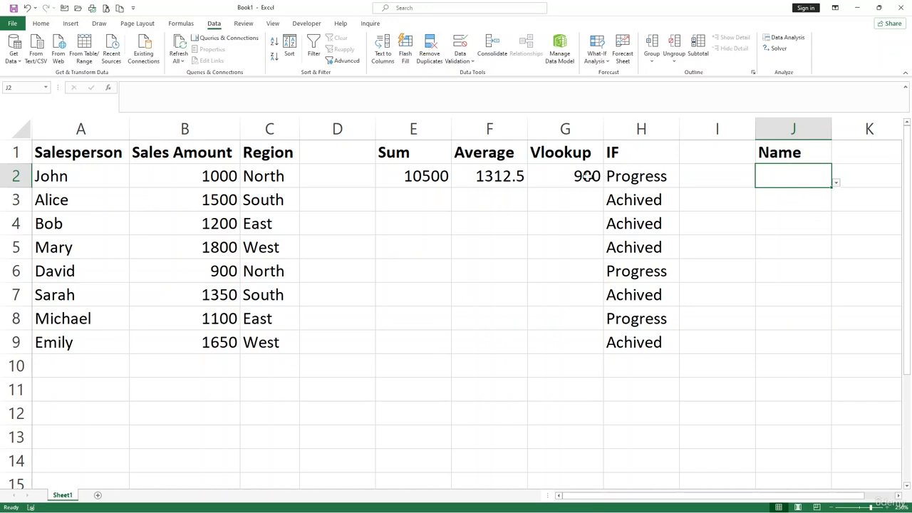
Replace the quoted name in G2's formula with a reference to J2, giving =VLOOKUP(J2,A1:C9,2,FALSE)
left_click(587, 176)
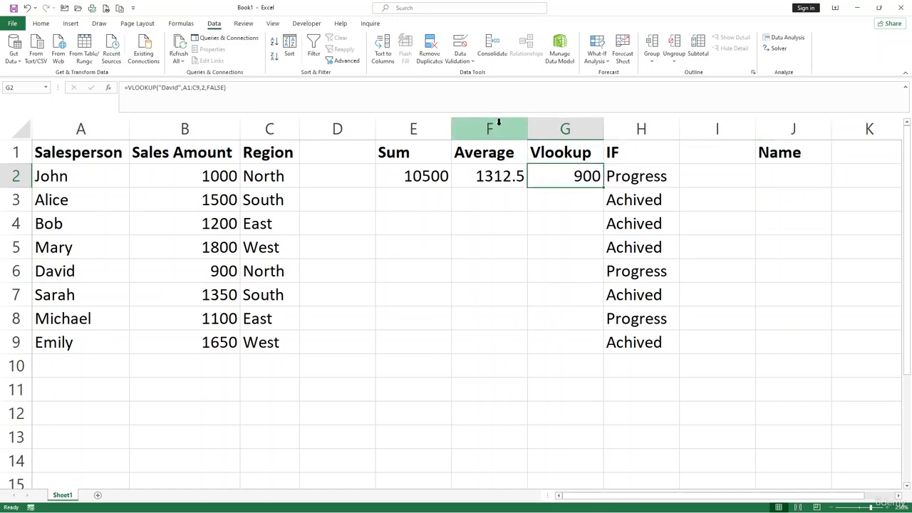
left_click(180, 87)
left_click_drag(180, 87, 160, 86)
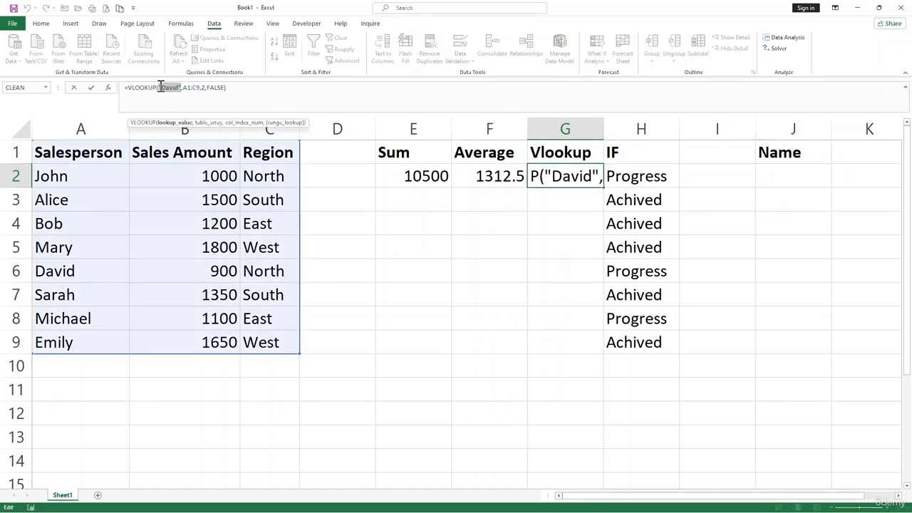
key("Delete")
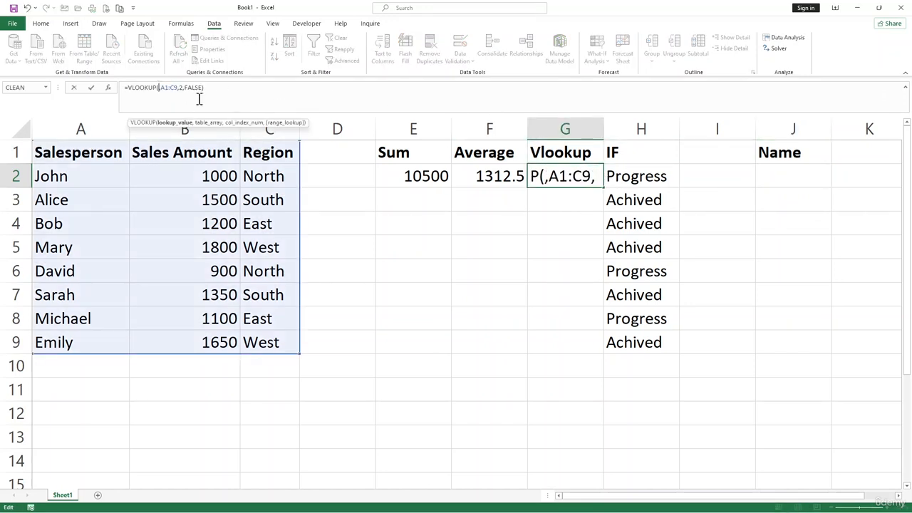
left_click(796, 173)
key("Return")
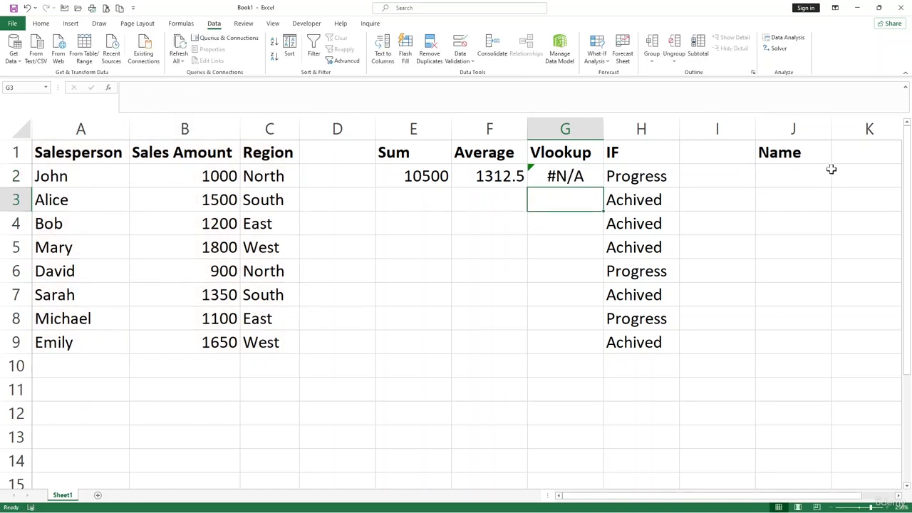
Choose the salesperson listed in A3 for cell J2 and compare the VLOOKUP result with the amount in B3
left_click(817, 191)
left_click(826, 182)
left_click(835, 183)
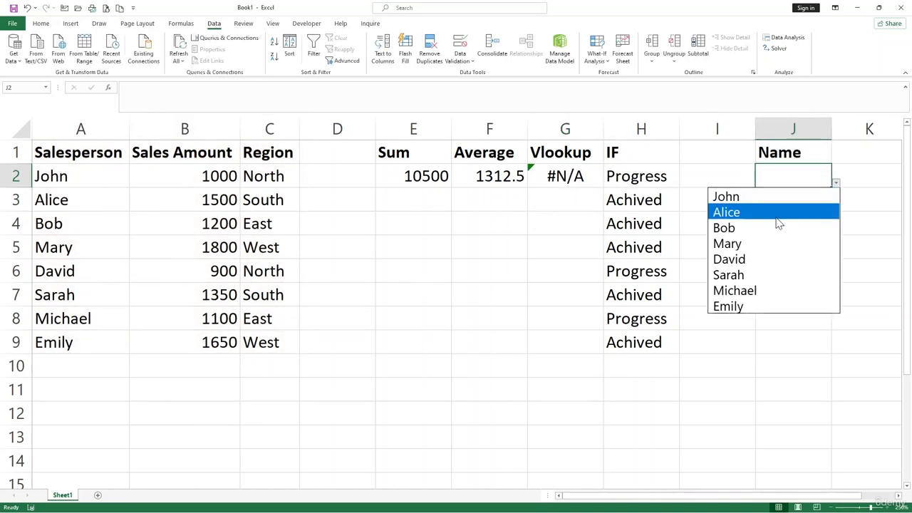
left_click(734, 211)
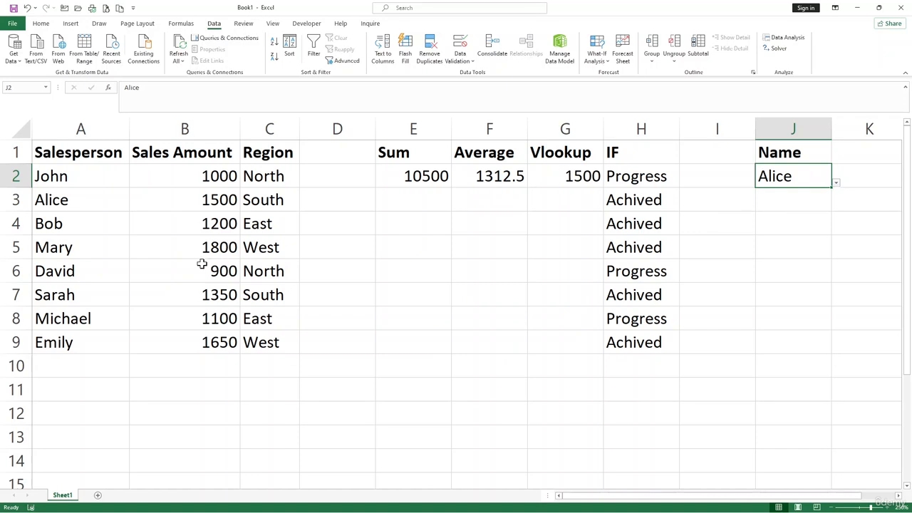
left_click(221, 200)
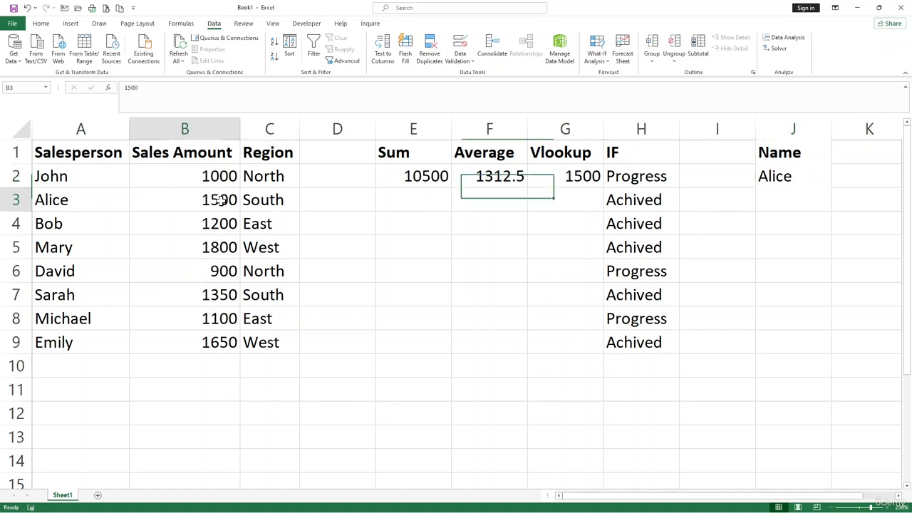
Choose the salesperson listed in A7 for cell J2 and check the VLOOKUP formula in G2
left_click(814, 180)
left_click(836, 183)
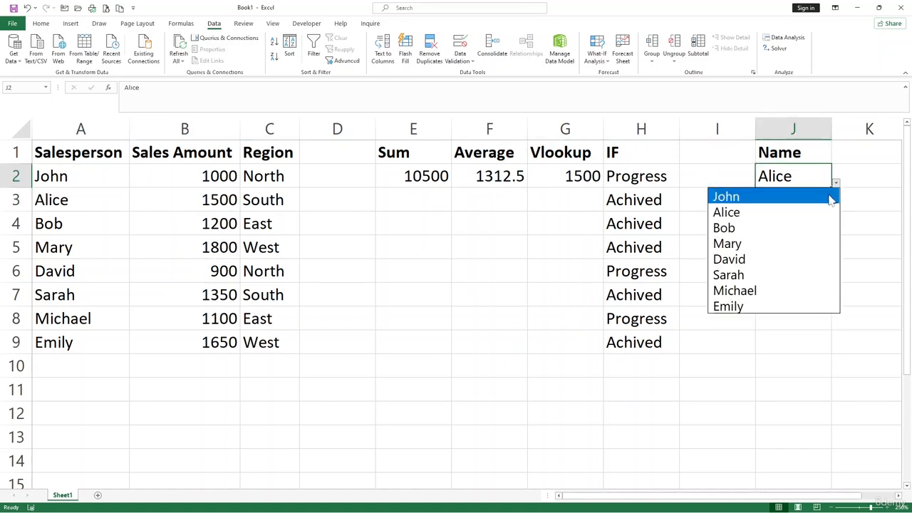
left_click(764, 275)
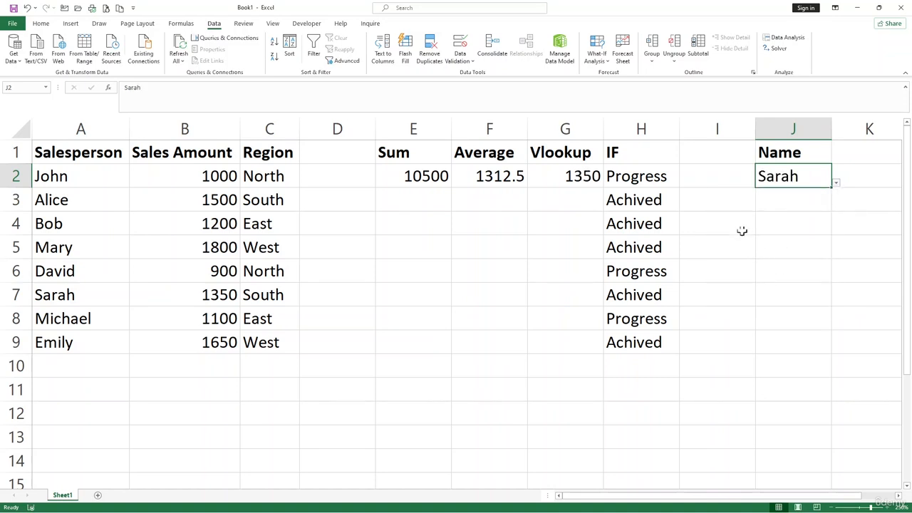
left_click(574, 178)
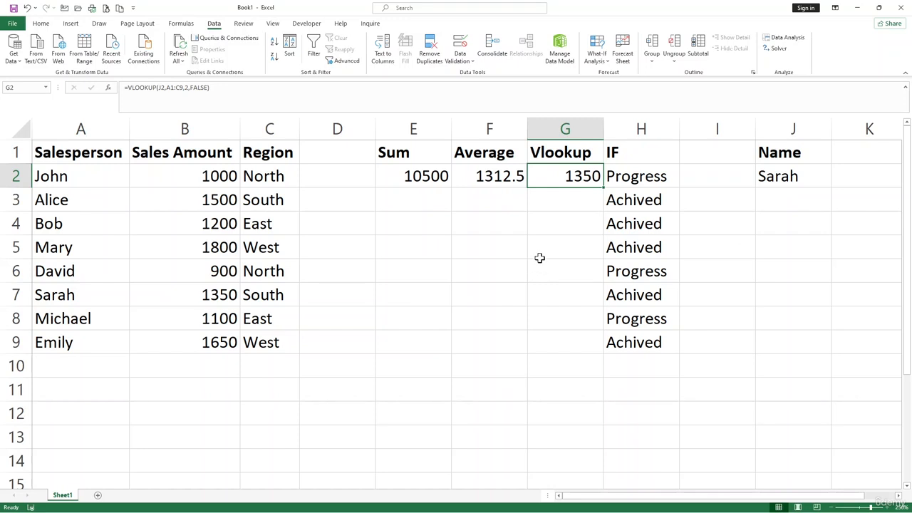
left_click(414, 343)
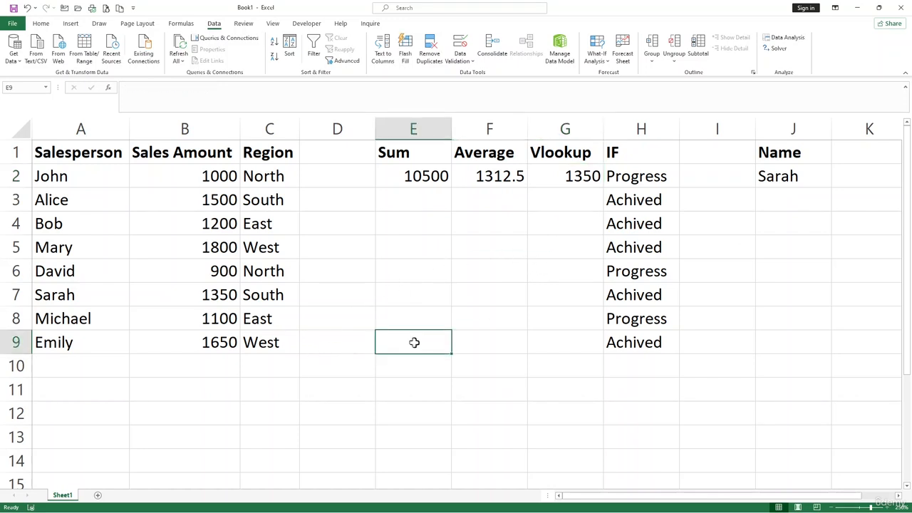